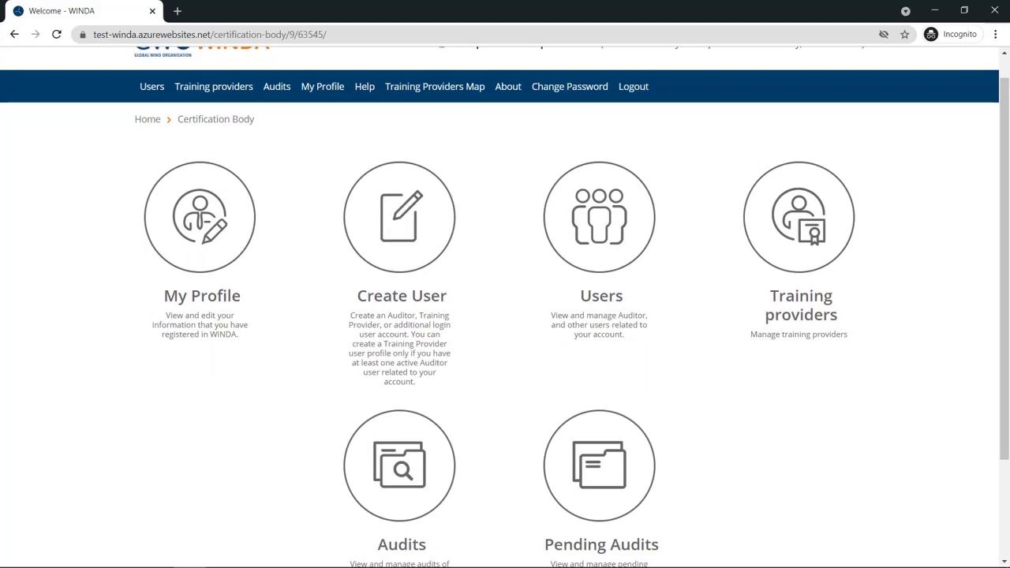
# Open the certification body's audits overview and search it for "surveillance".
pyautogui.scroll(-3, 491, 313)
pyautogui.click(434, 326)
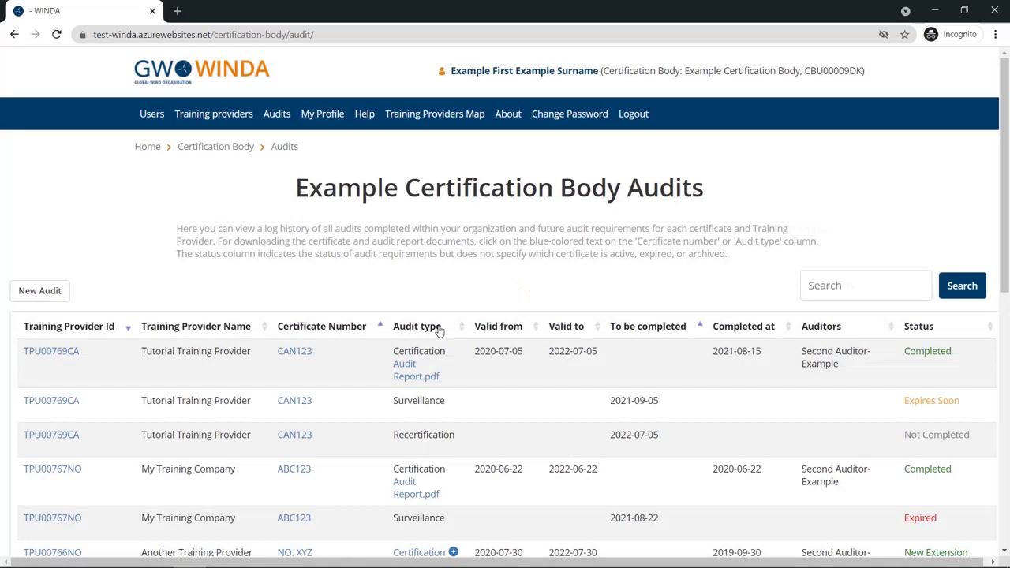
pyautogui.scroll(-2, 442, 325)
pyautogui.scroll(-1, 452, 326)
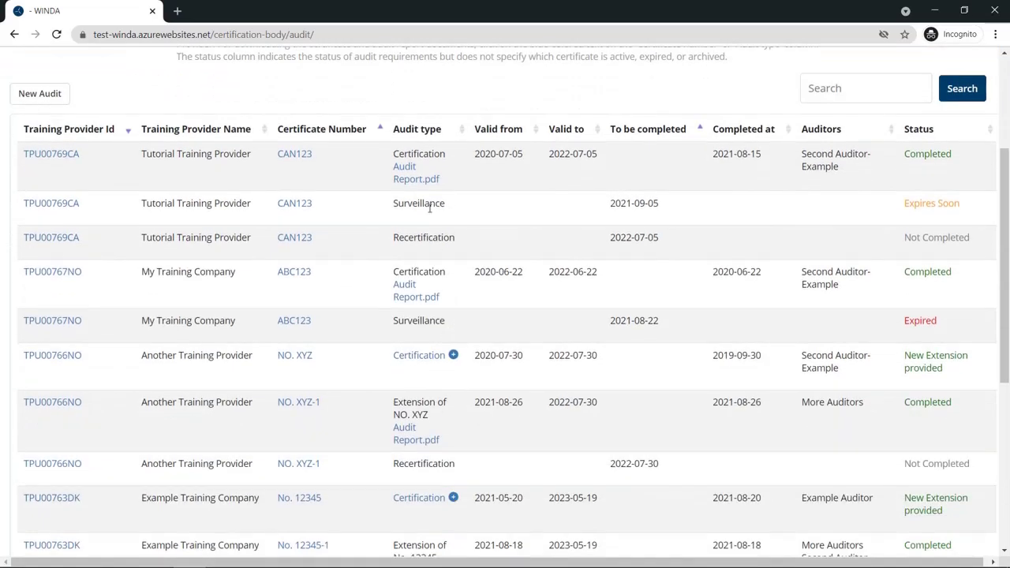
pyautogui.scroll(-2, 423, 333)
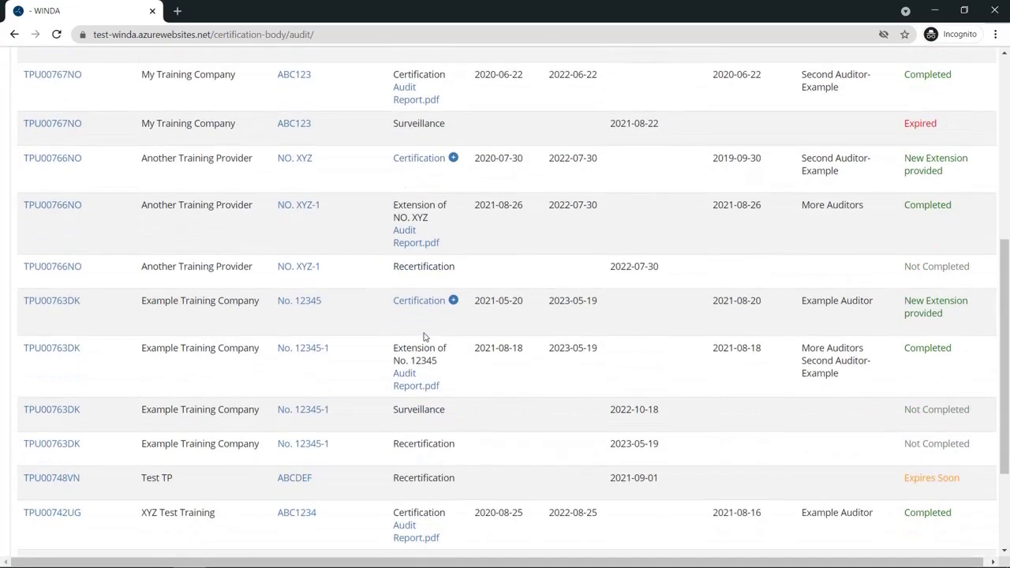
pyautogui.scroll(4, 424, 335)
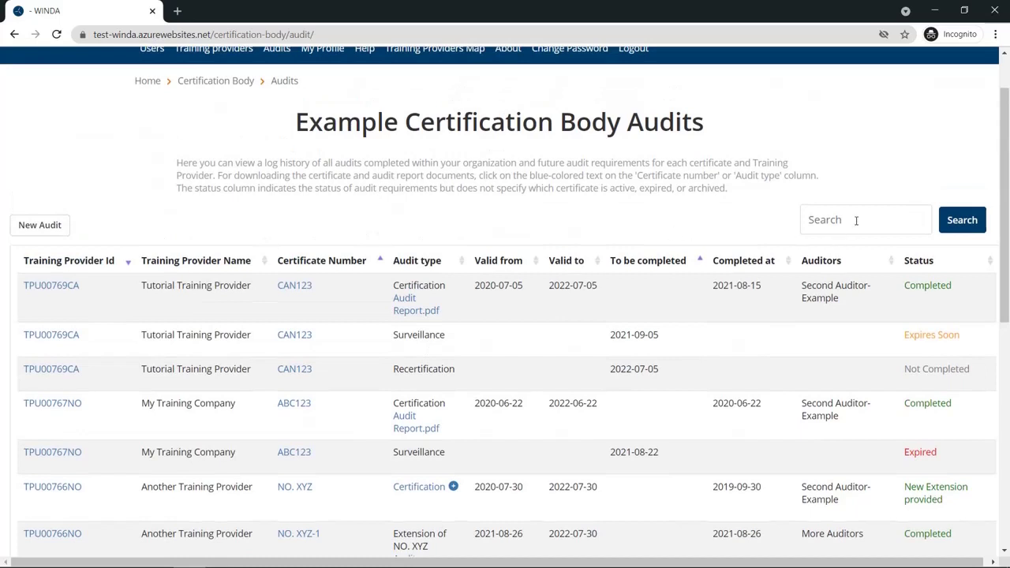
pyautogui.click(856, 220)
pyautogui.write('surveillance')
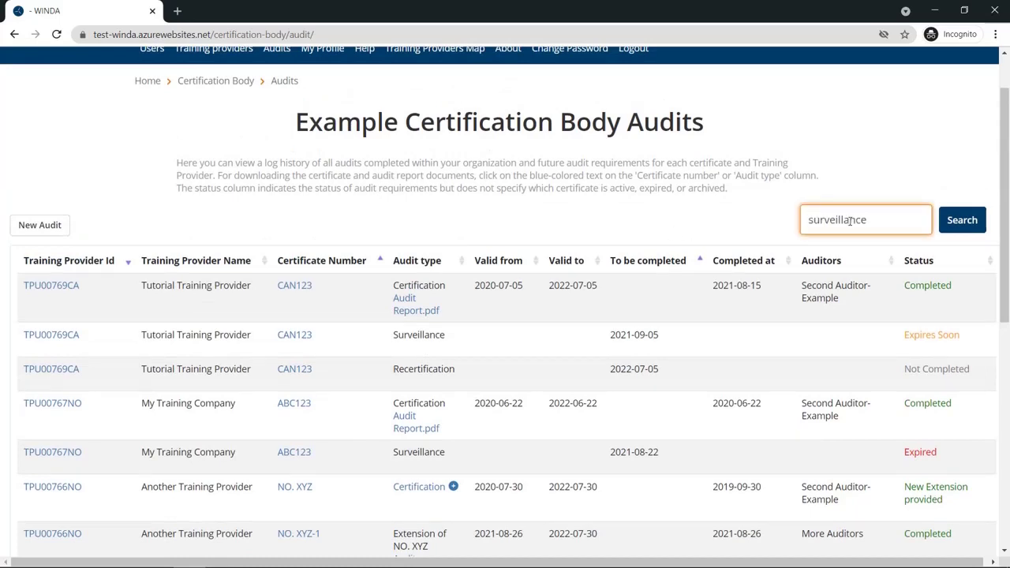
pyautogui.press('Return')
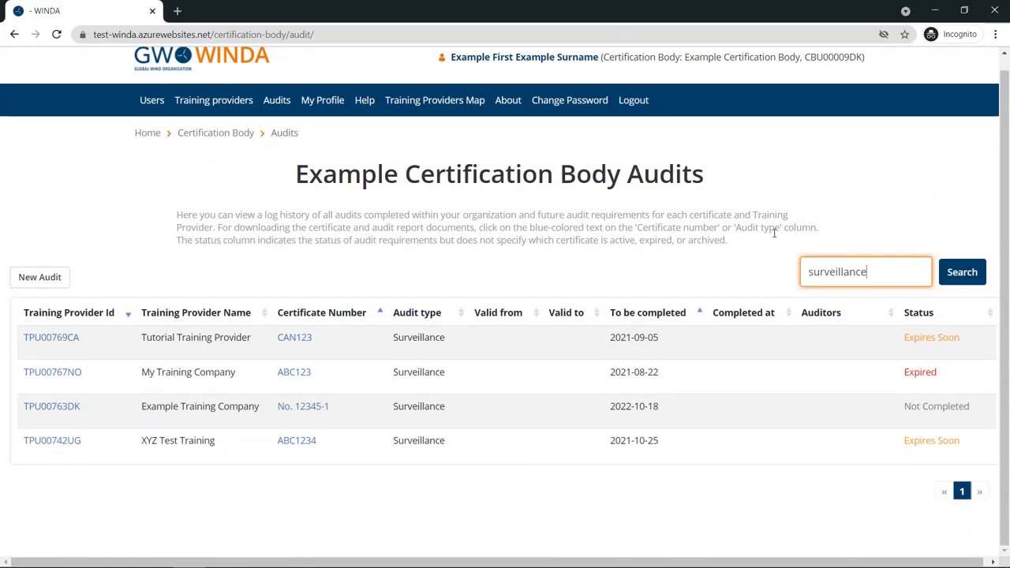
# Create a new surveillance audit for the training provider XYZ Test Training with certificate ABC1234.
pyautogui.click(38, 285)
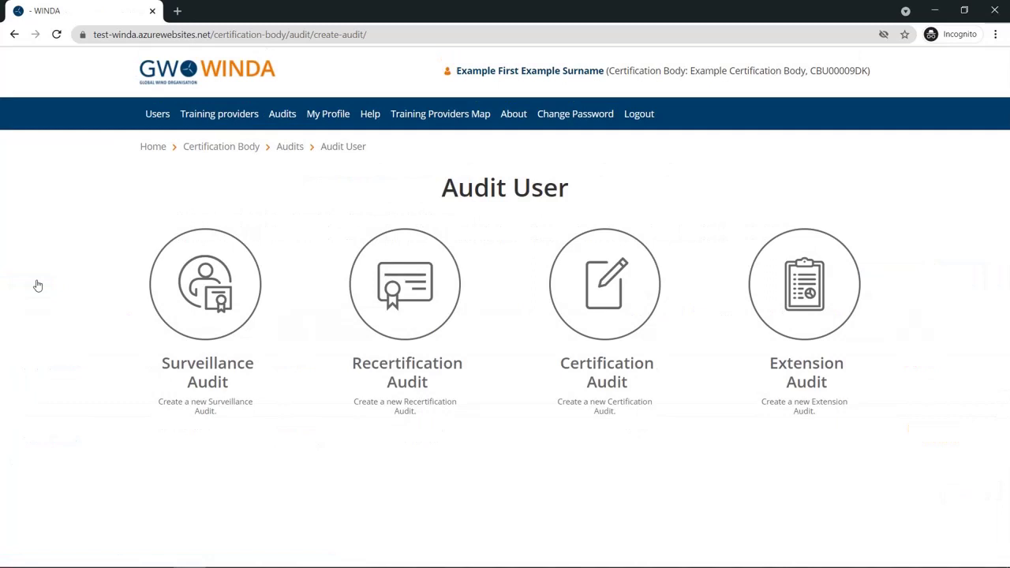
pyautogui.click(188, 289)
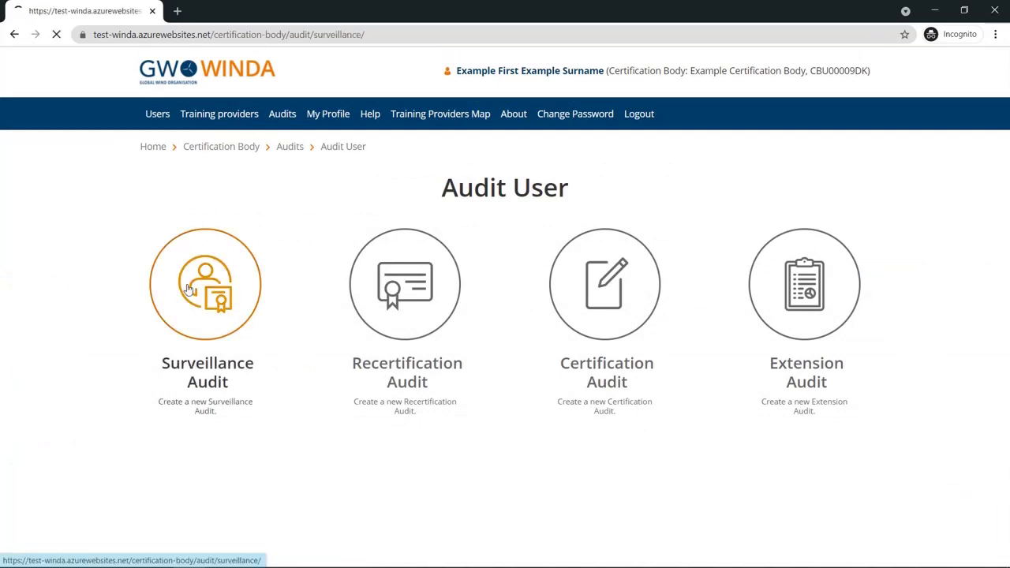
pyautogui.click(438, 260)
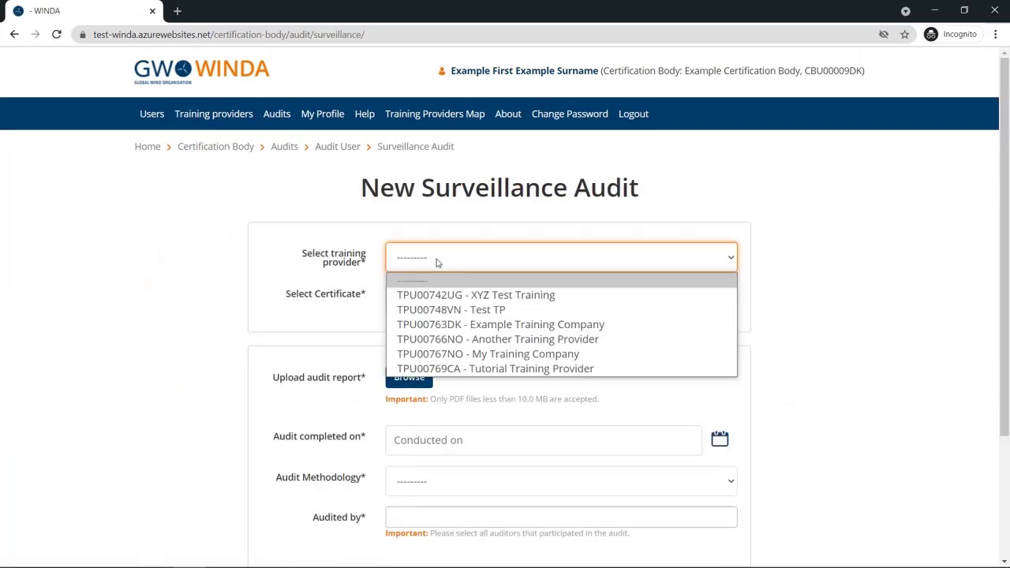
pyautogui.click(489, 296)
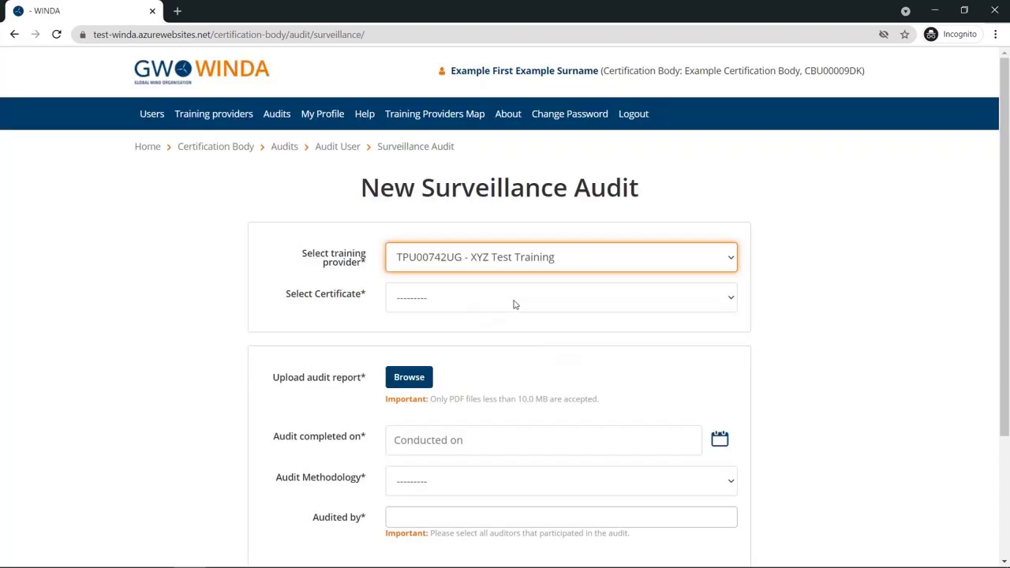
pyautogui.click(515, 303)
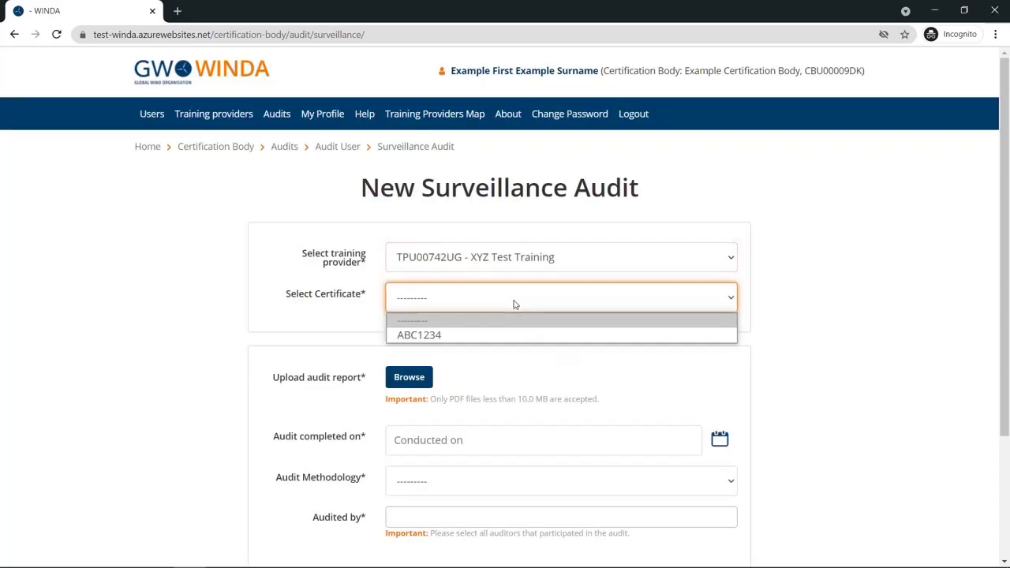
pyautogui.click(481, 335)
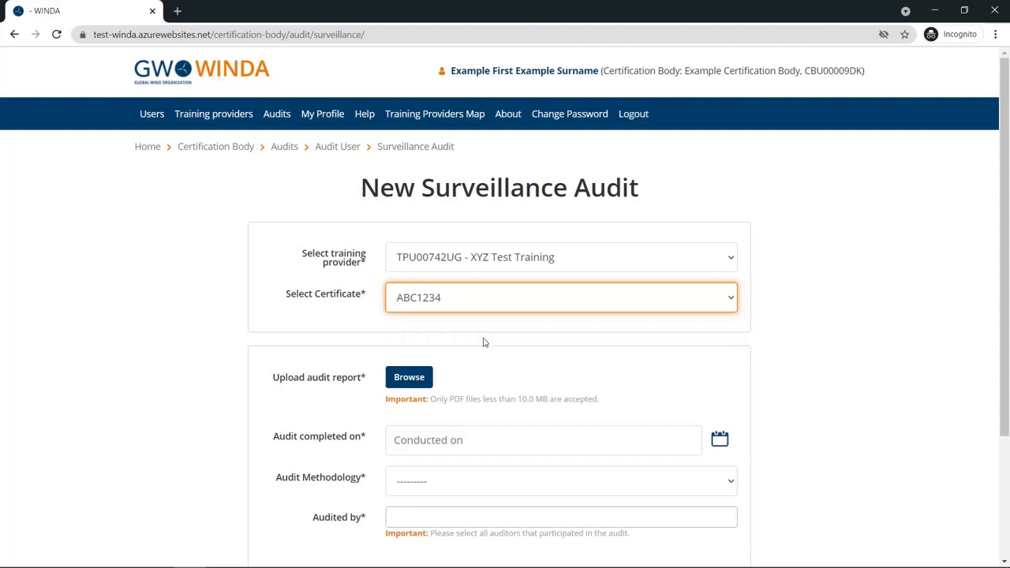
# Upload the Audit Report PDF from the WINDA Test Files folder as the audit report.
pyautogui.scroll(-1, 484, 337)
pyautogui.scroll(-1, 486, 337)
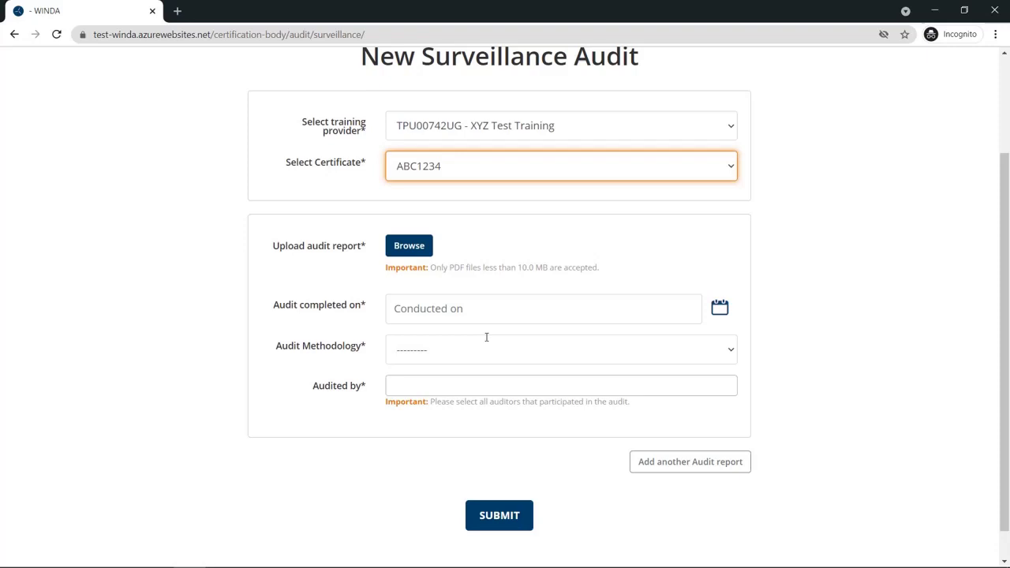
pyautogui.click(409, 246)
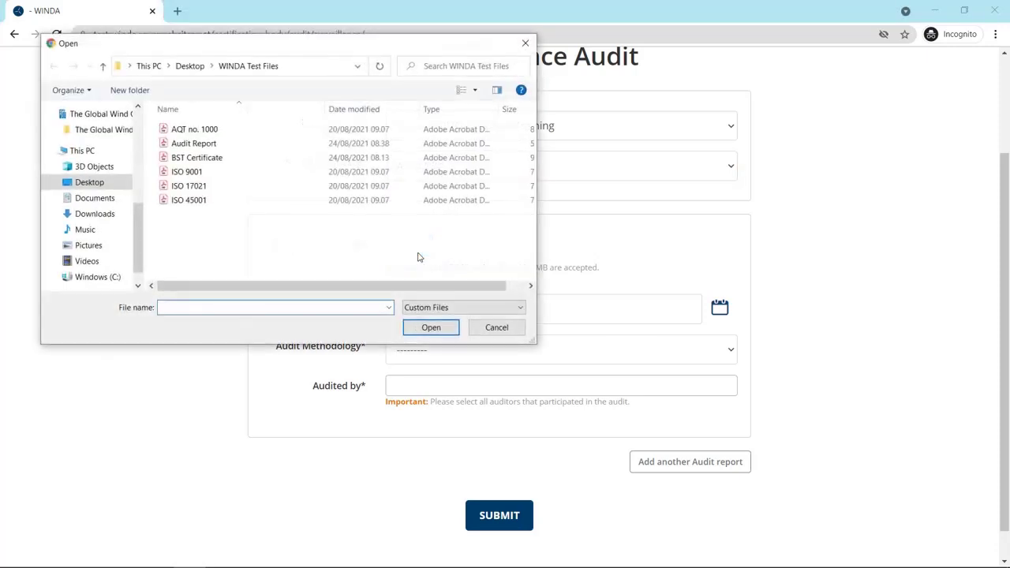
pyautogui.click(193, 143)
pyautogui.click(431, 327)
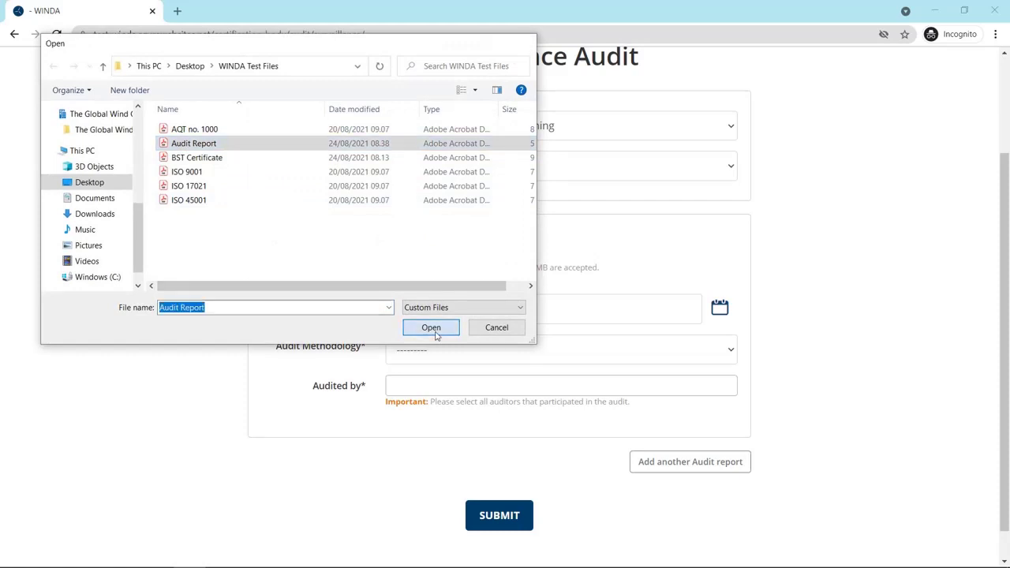
# Set the audit completion date to 2021-08-23 and the audit methodology to Remote audit.
pyautogui.click(718, 312)
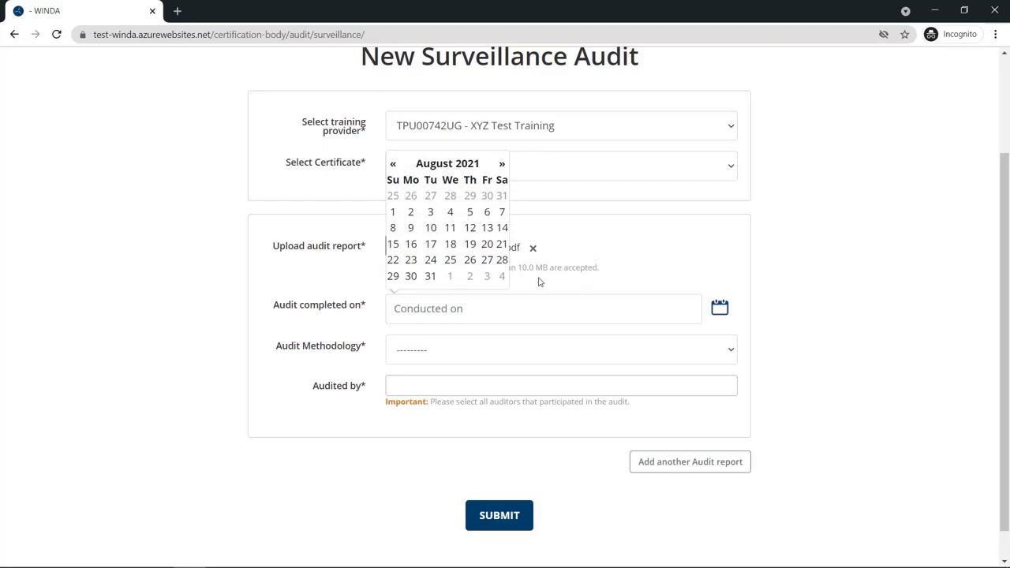
pyautogui.click(412, 261)
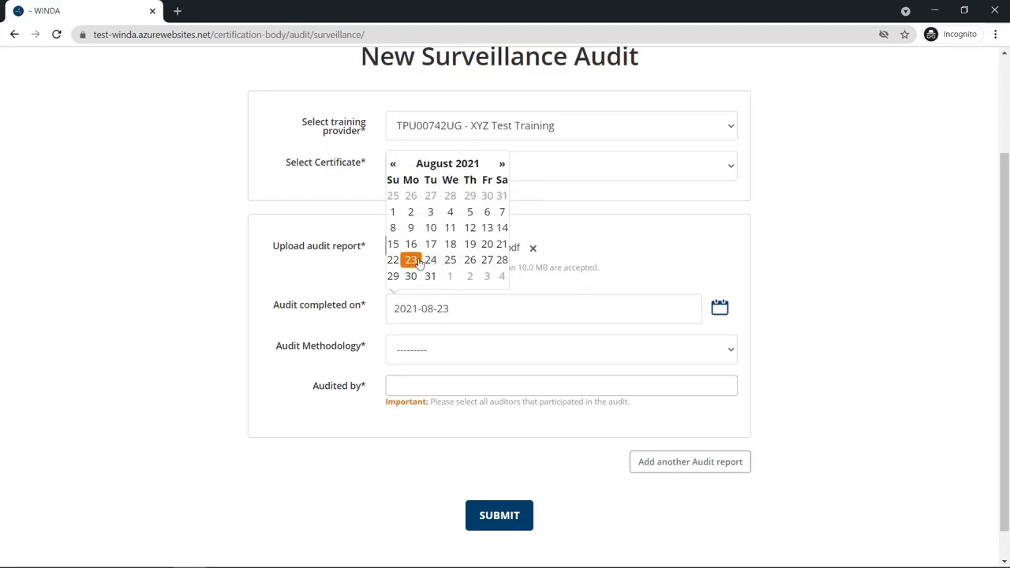
pyautogui.click(422, 351)
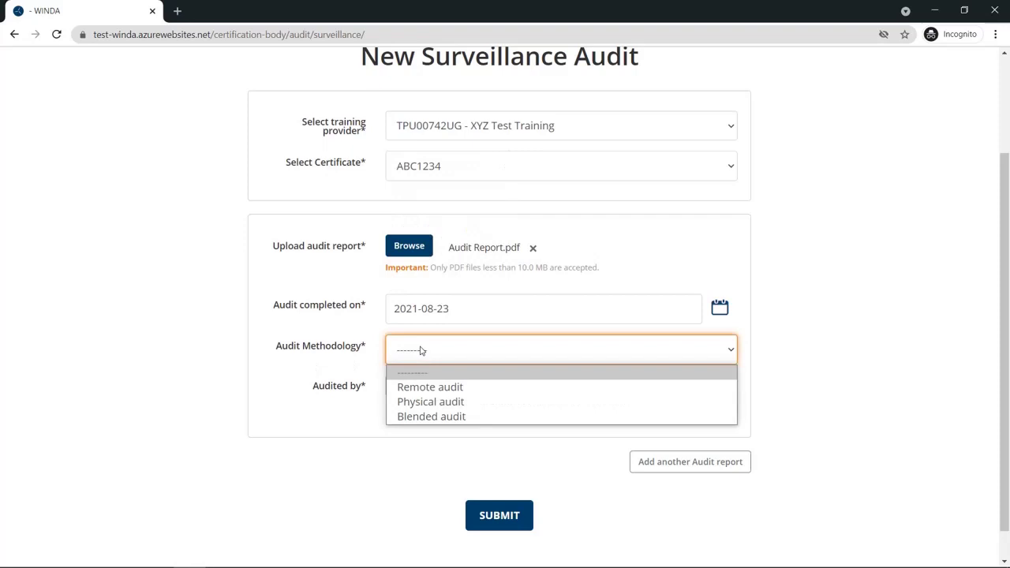
pyautogui.click(423, 387)
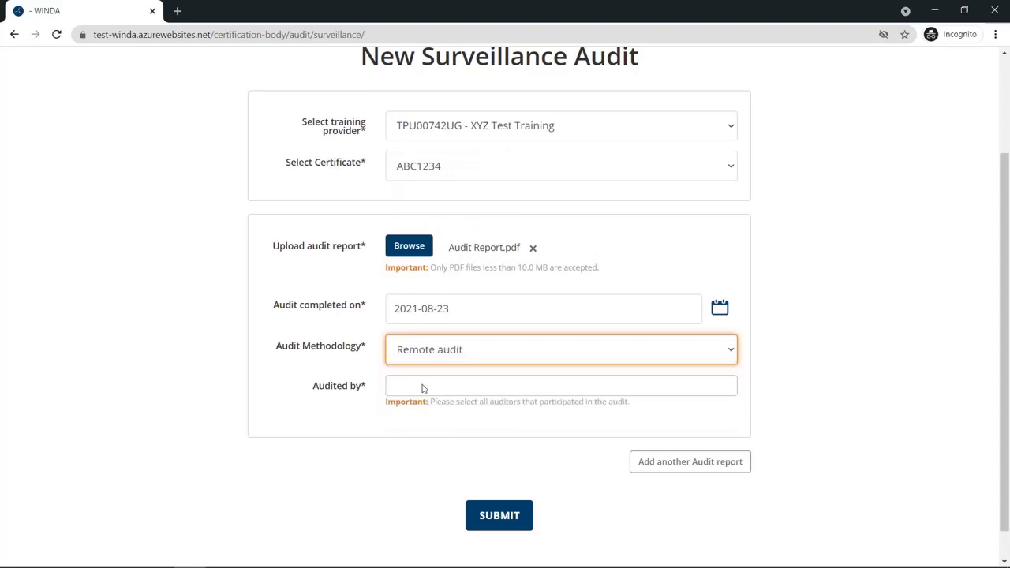
# Assign the second listed auditor to the surveillance audit and submit it.
pyautogui.click(422, 387)
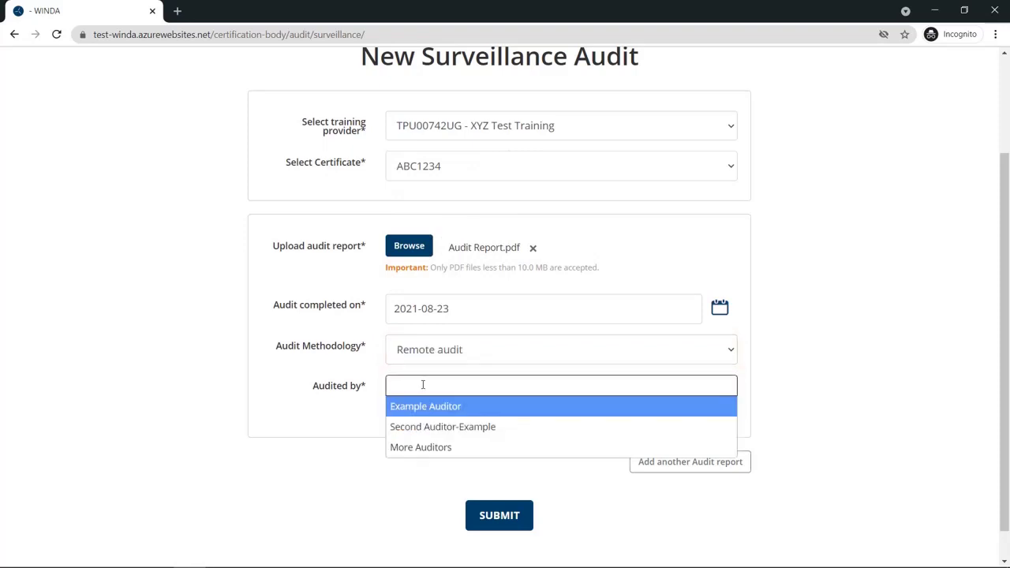
pyautogui.click(438, 426)
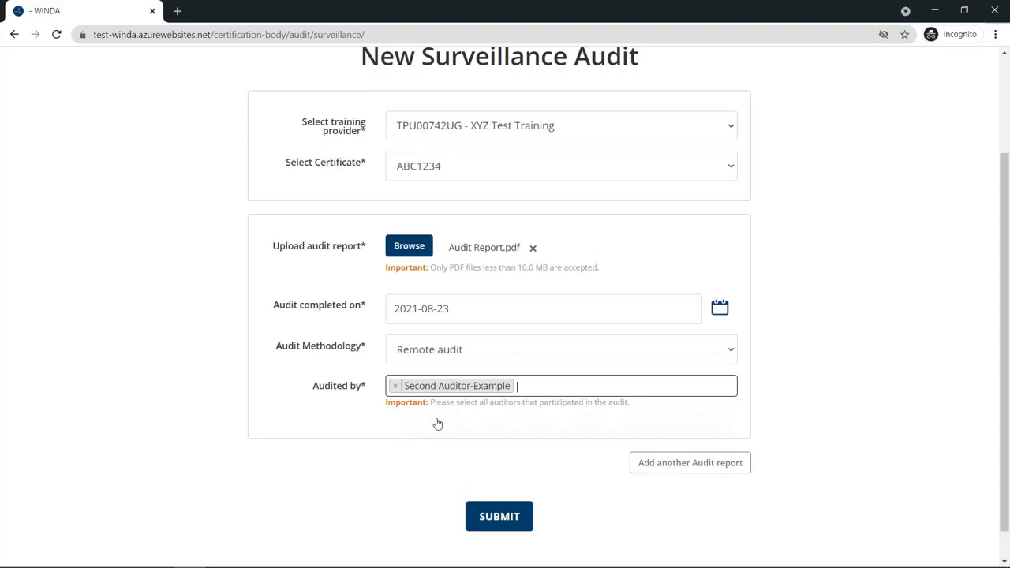
pyautogui.click(496, 518)
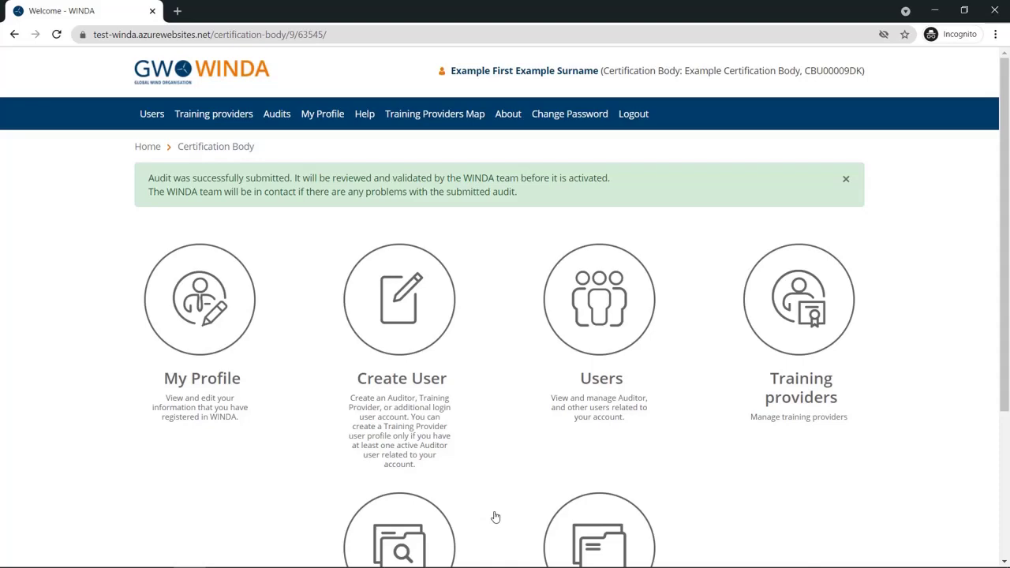
# Open the list of pending audits from the certification body's home page.
pyautogui.scroll(-3, 495, 517)
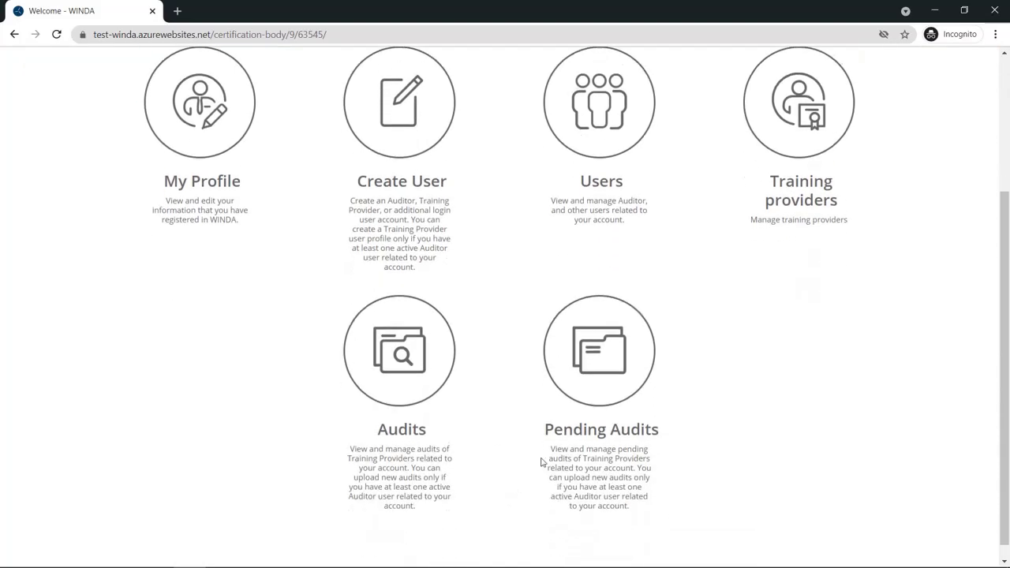
pyautogui.click(596, 402)
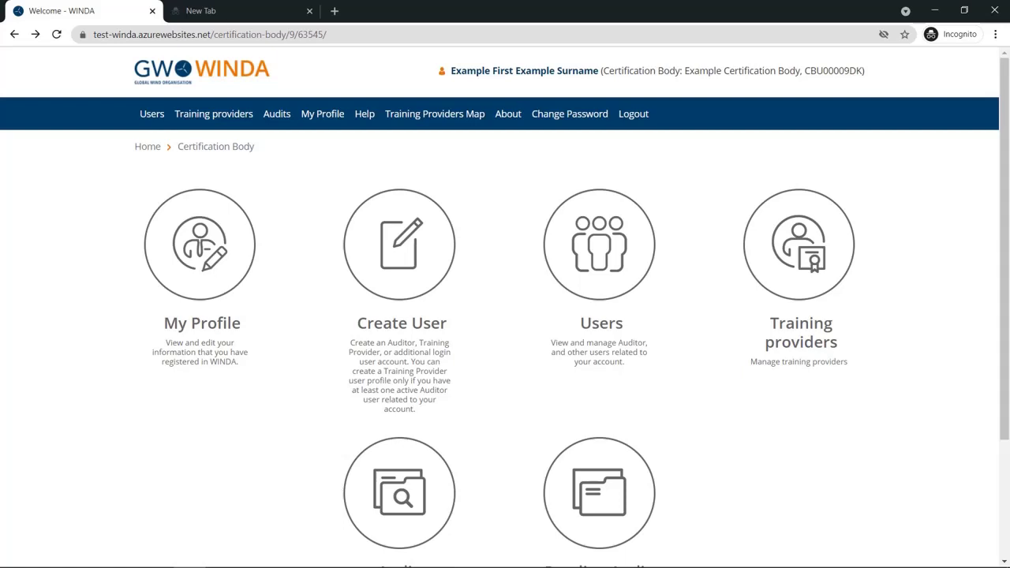
pyautogui.scroll(-2, 528, 300)
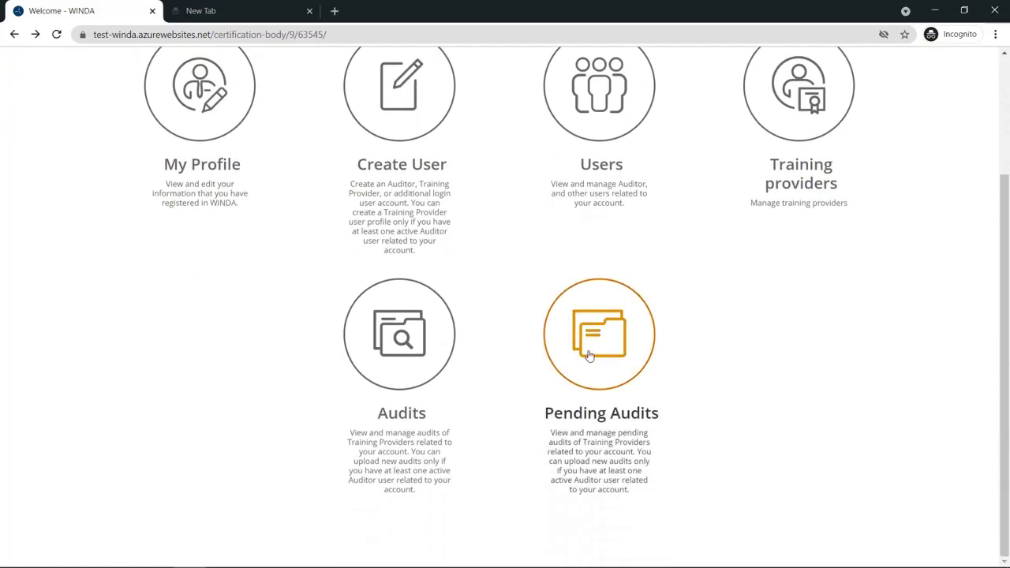
pyautogui.click(623, 348)
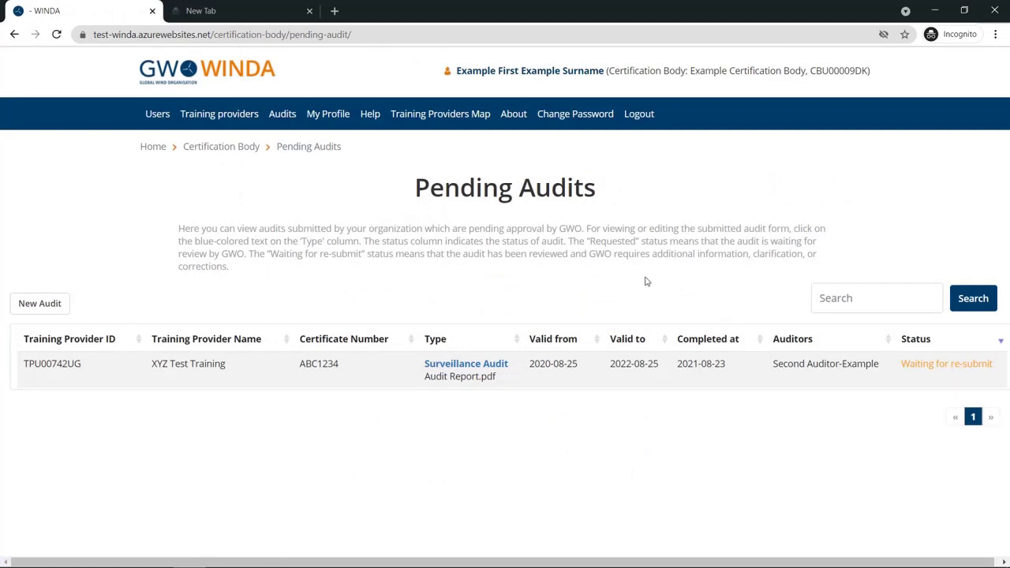
# Open the pending surveillance audit for XYZ Test Training and view its full log history.
pyautogui.click(483, 363)
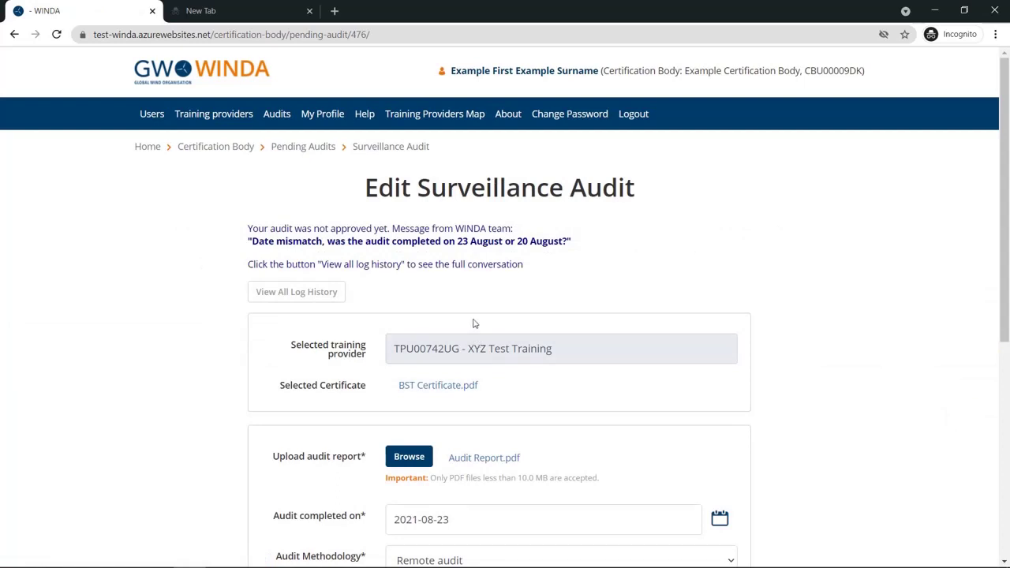
pyautogui.click(321, 298)
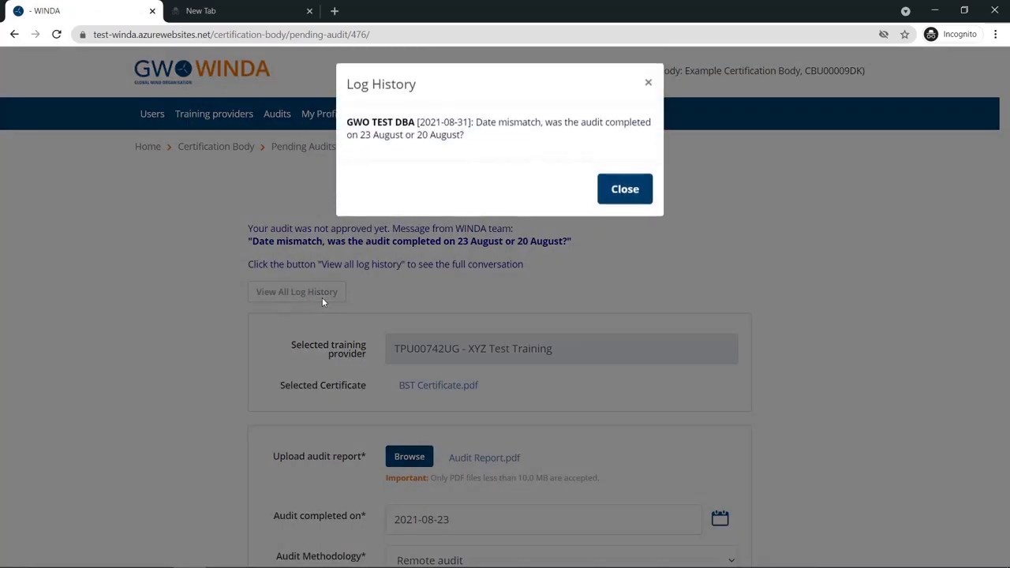
pyautogui.click(616, 193)
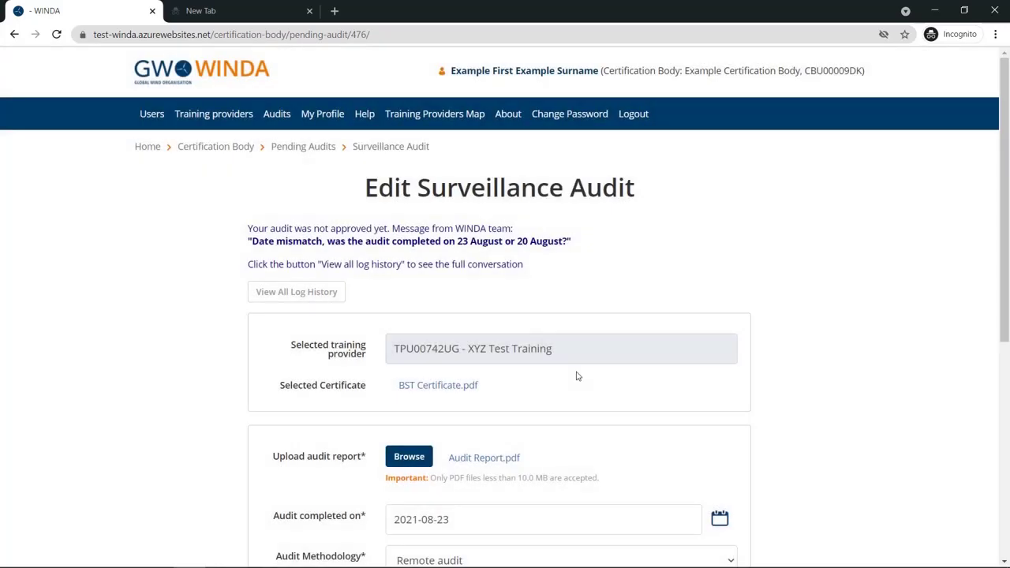
# Correct the completion date of the pending surveillance audit to 2021-08-20.
pyautogui.scroll(-2, 576, 376)
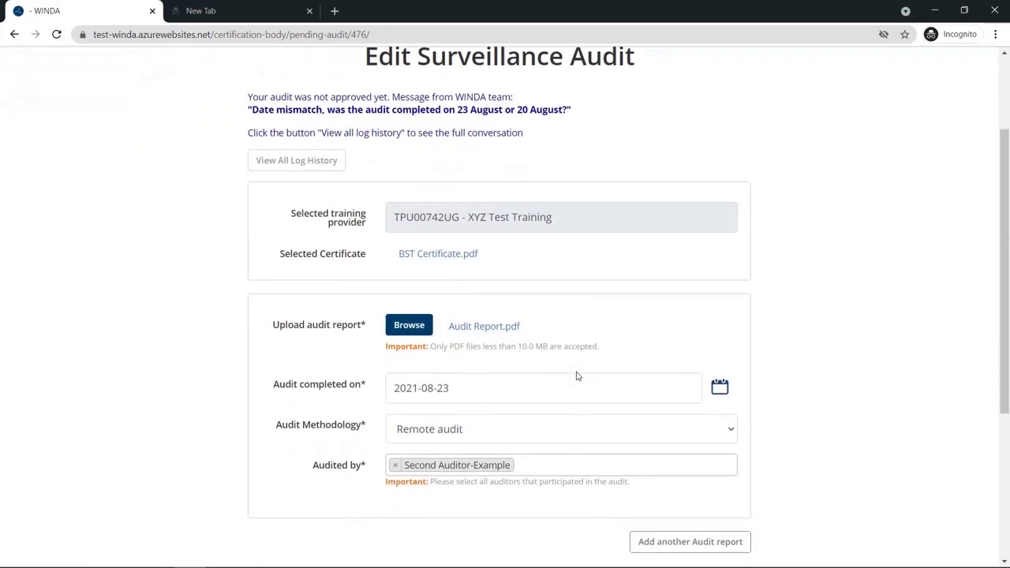
pyautogui.scroll(-1, 576, 376)
pyautogui.scroll(-1, 576, 376)
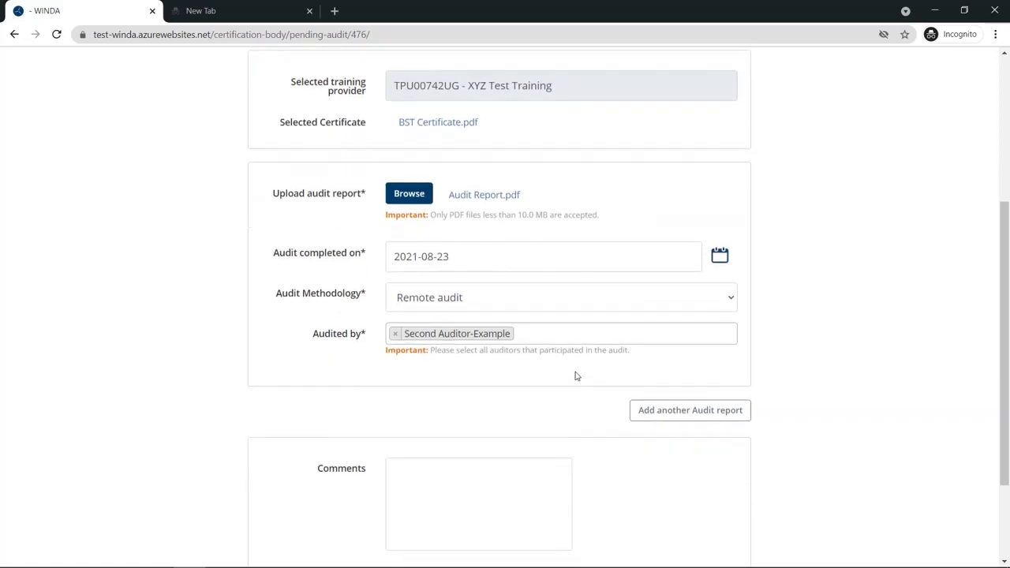
pyautogui.click(469, 259)
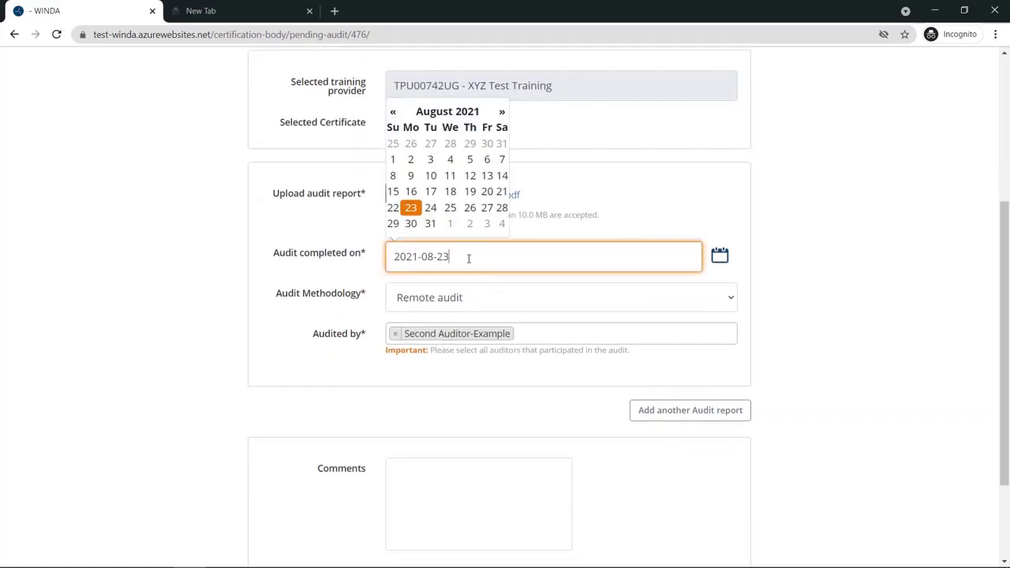
pyautogui.press('BackSpace')
pyautogui.write('0')
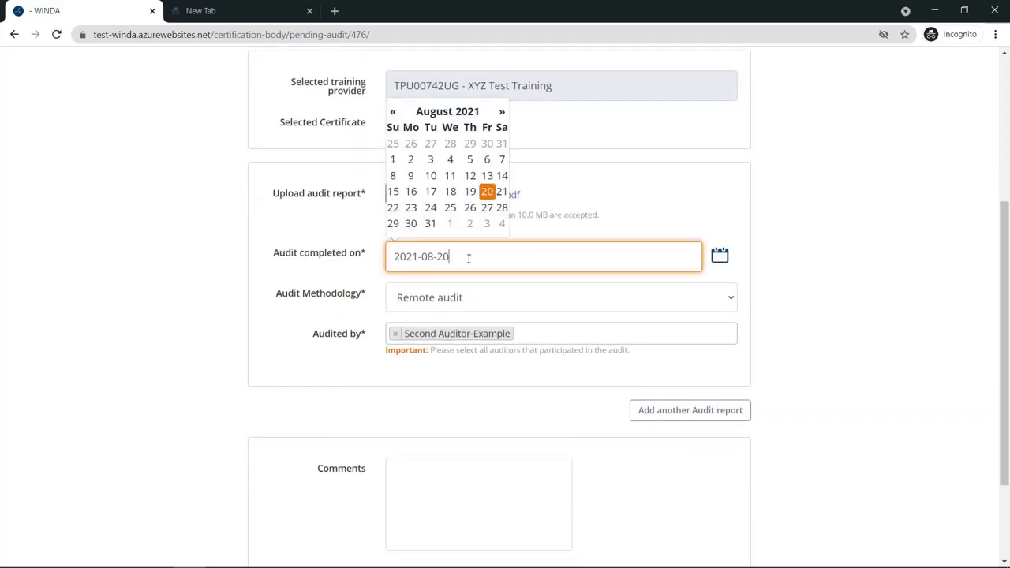
pyautogui.click(268, 348)
# Add the comment "Typo during submission, date updated." to the surveillance audit.
pyautogui.click(465, 484)
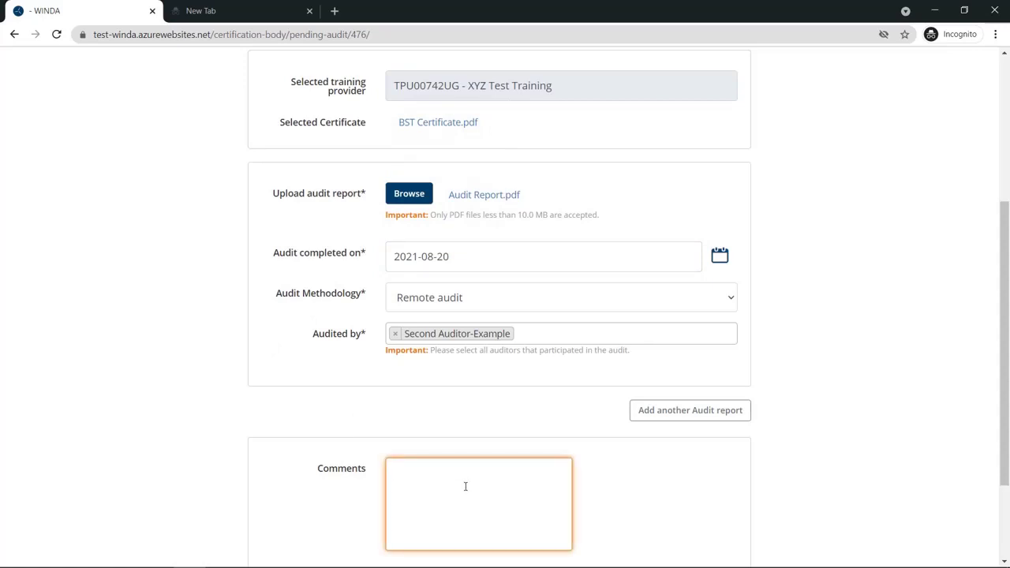
pyautogui.write('Typo during submission, date updated')
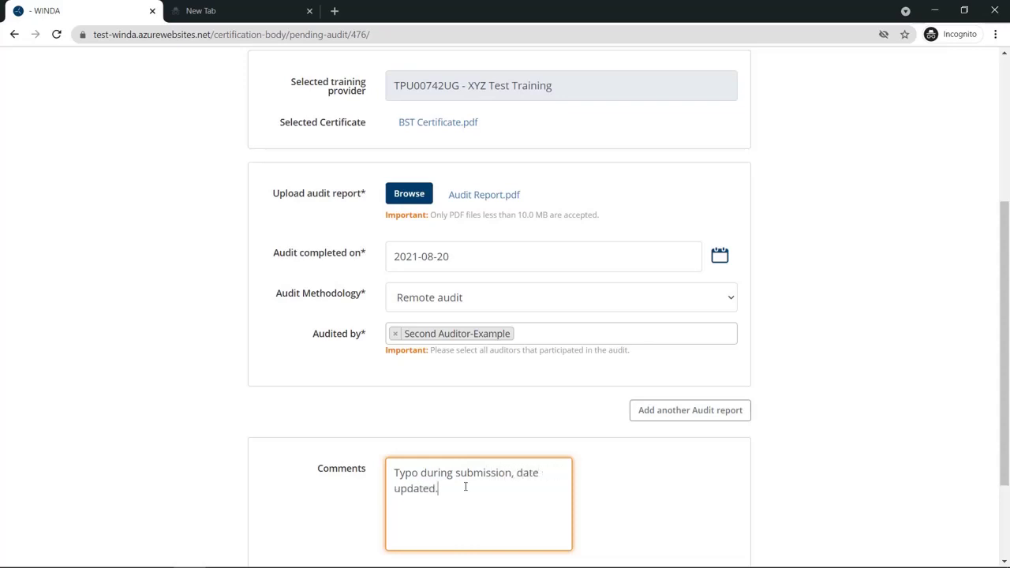
# End the comment with a full stop and resubmit the corrected surveillance audit.
pyautogui.write('.')
pyautogui.scroll(-2, 207, 499)
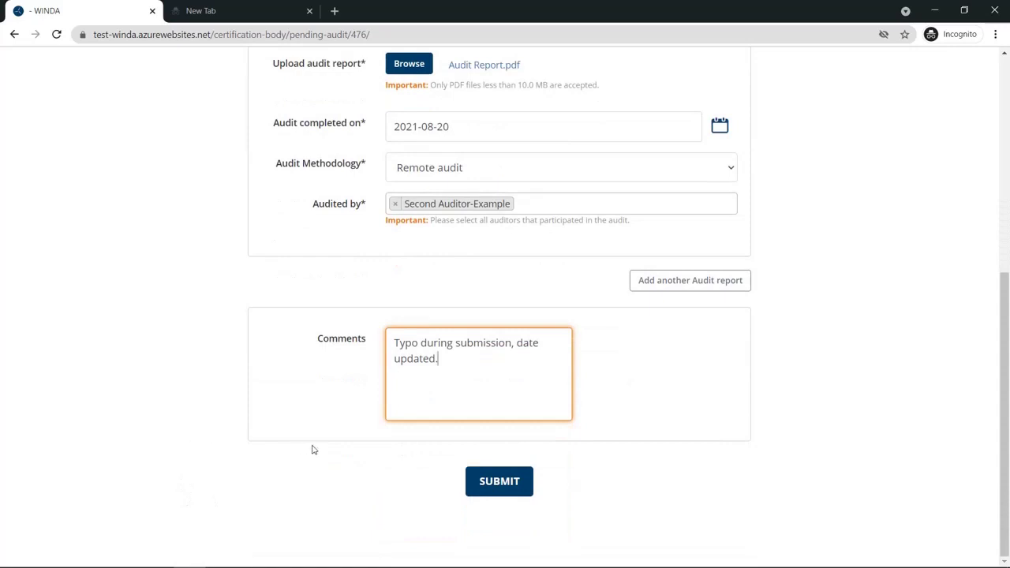
pyautogui.click(497, 486)
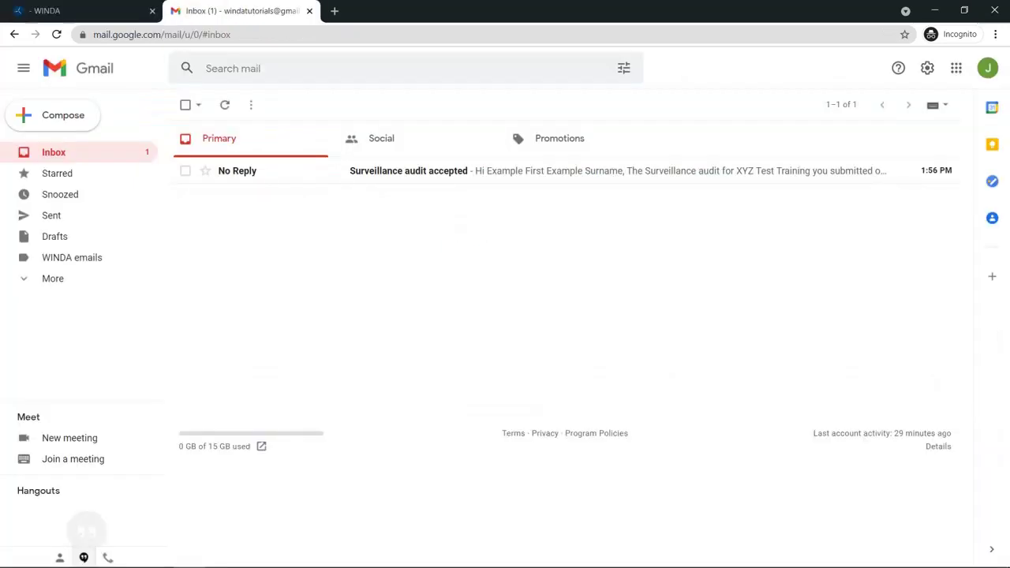
# Open the "Surveillance audit accepted" email in Gmail and follow its link to the certification body's audits in WINDA.
pyautogui.click(403, 175)
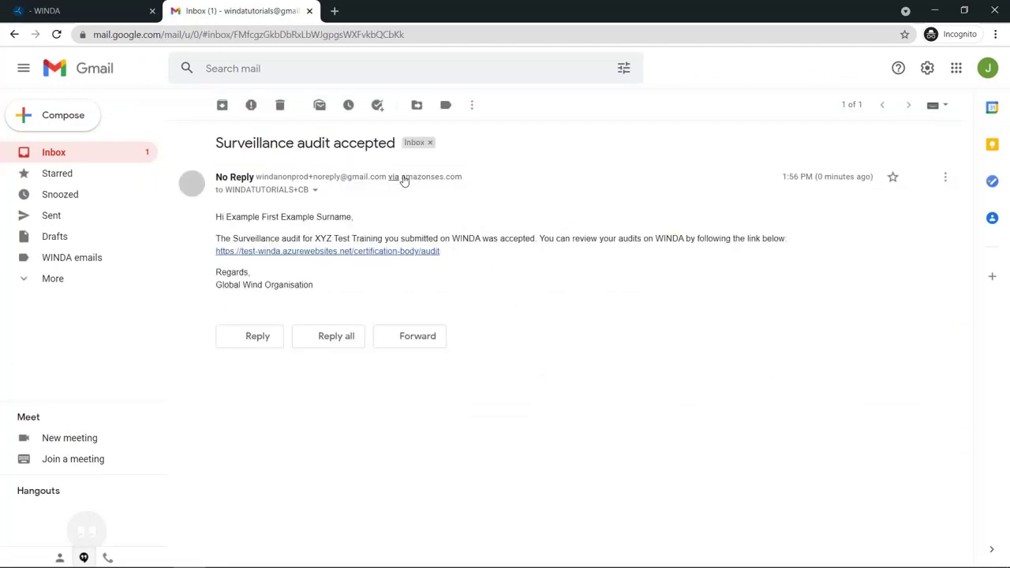
pyautogui.click(381, 252)
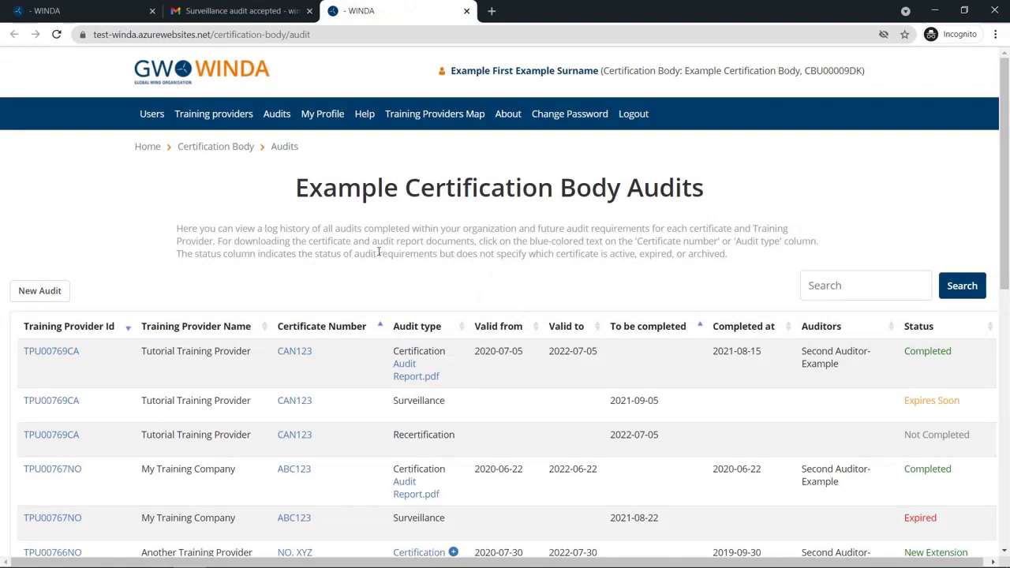
# Copy the training provider name XYZ Test Training from its surveillance audit row and search the audits list for it.
pyautogui.scroll(-1, 399, 283)
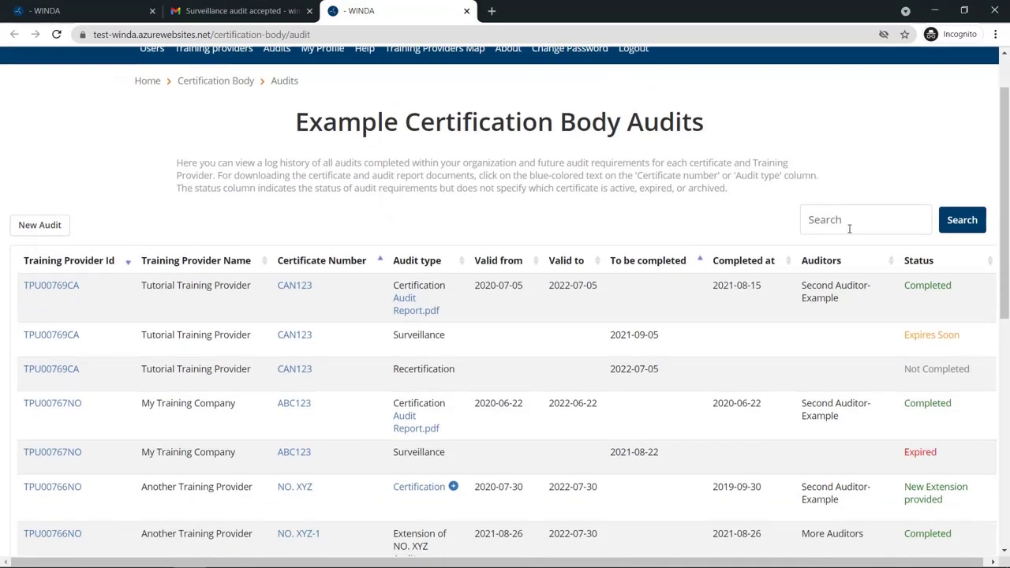
pyautogui.scroll(-5, 849, 228)
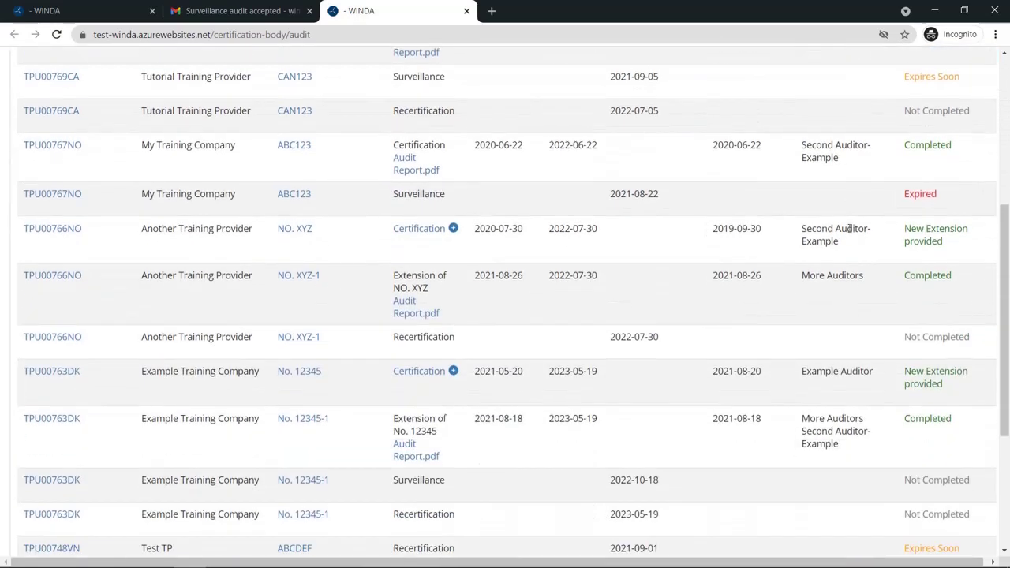
pyautogui.scroll(-2, 849, 228)
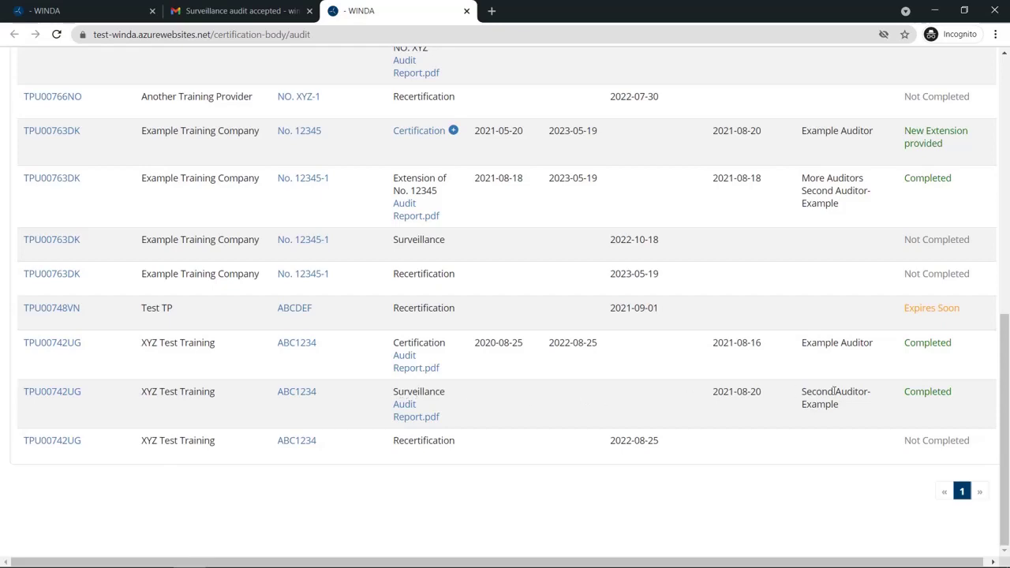
pyautogui.tripleClick(192, 392)
pyautogui.hotkey('ctrl', 'c')
pyautogui.scroll(10, 505, 316)
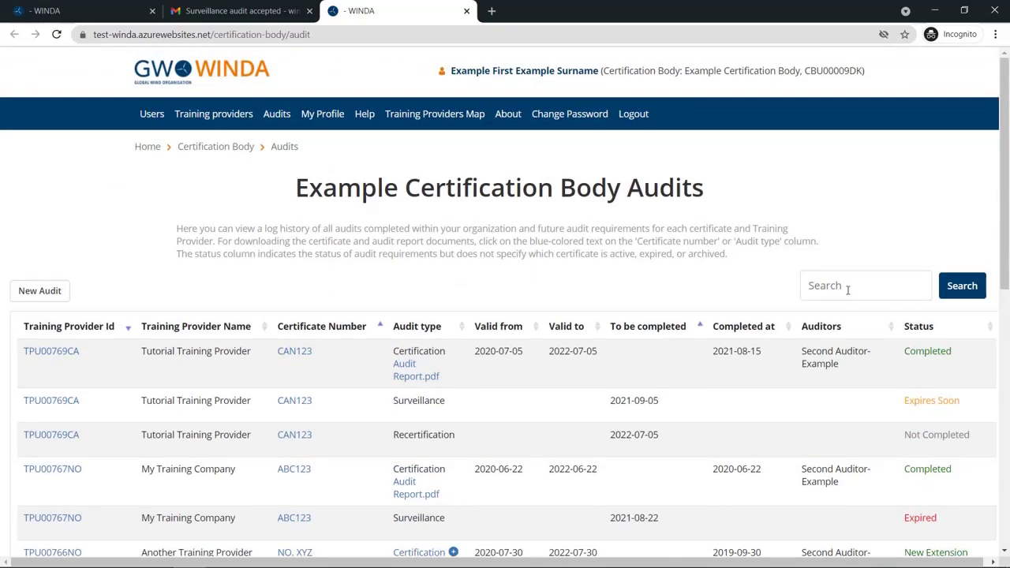
pyautogui.click(836, 294)
pyautogui.hotkey('ctrl', 'v')
pyautogui.moveTo(833, 291); pyautogui.dragTo(875, 292)
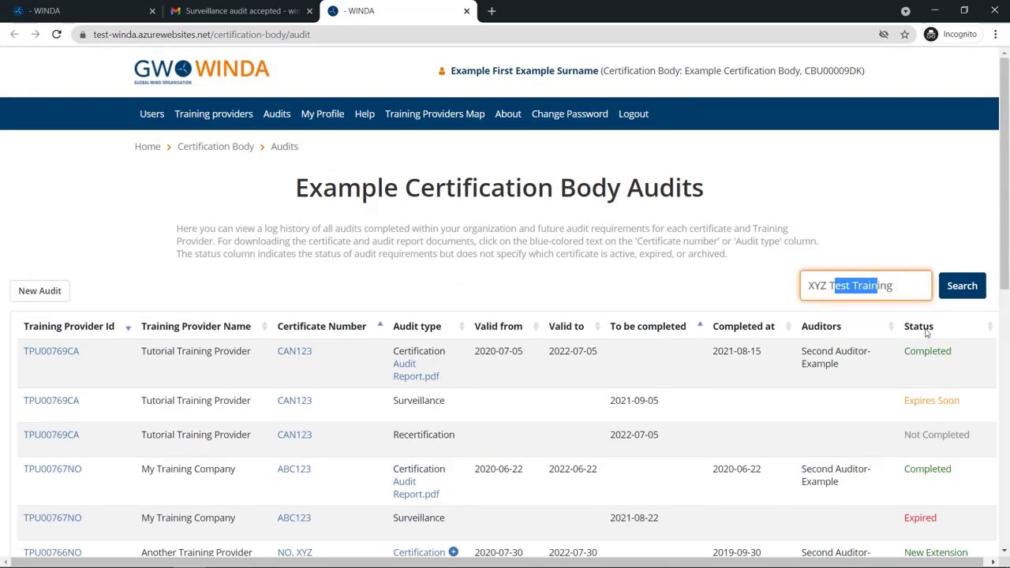
pyautogui.click(898, 294)
pyautogui.press('Return')
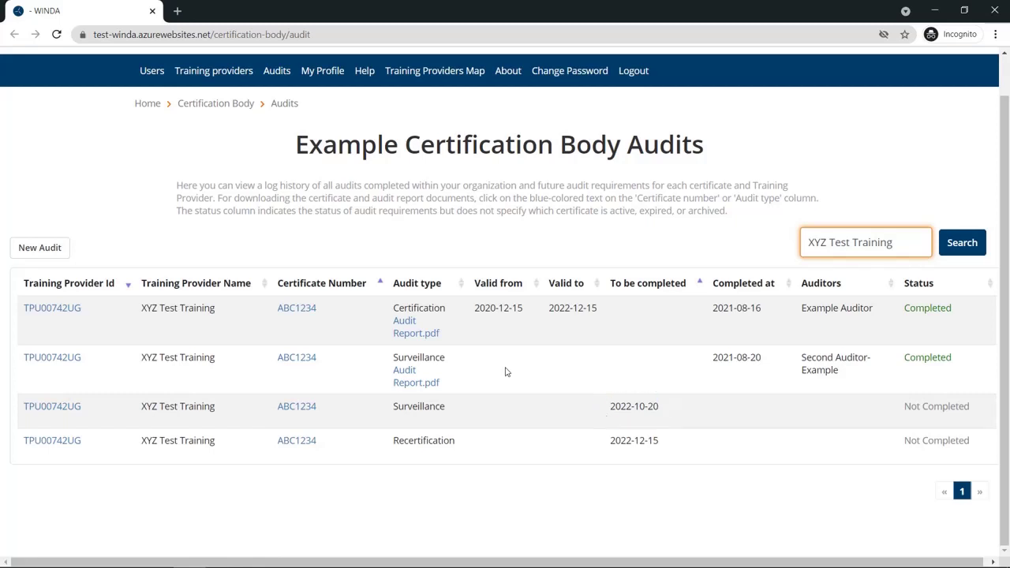
pyautogui.scroll(1, 507, 371)
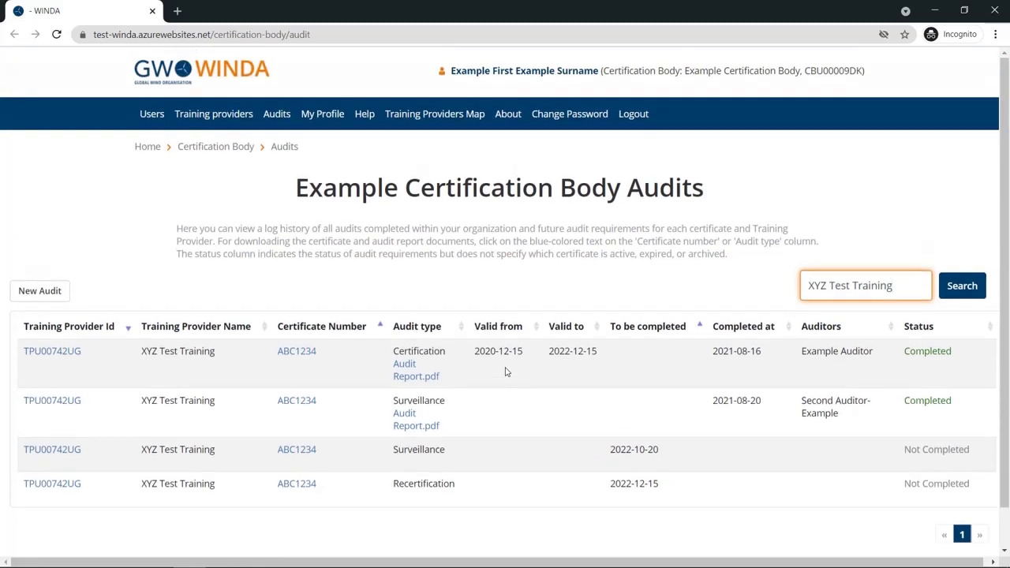